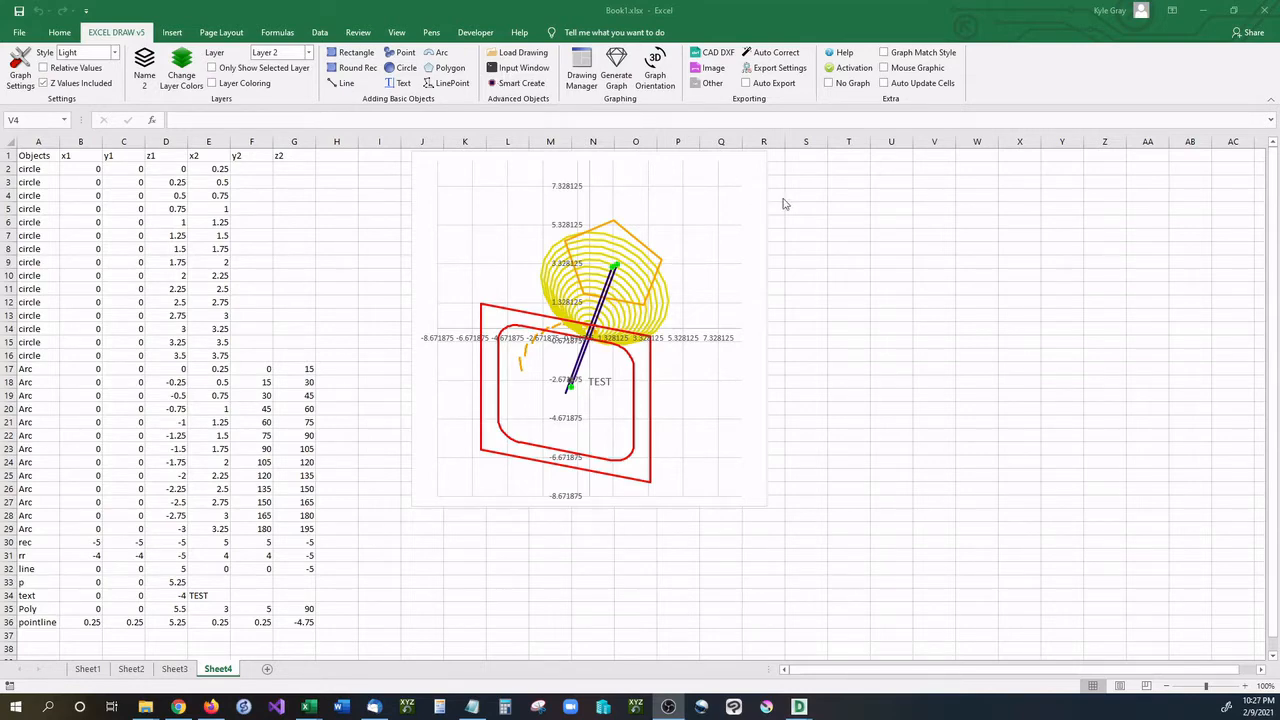
- Load Drawing Preview-DXF Test2.dxf from the Excel Draw download folder and import it into a new sheet, keeping the suggested sheet title
left_click(377, 178)
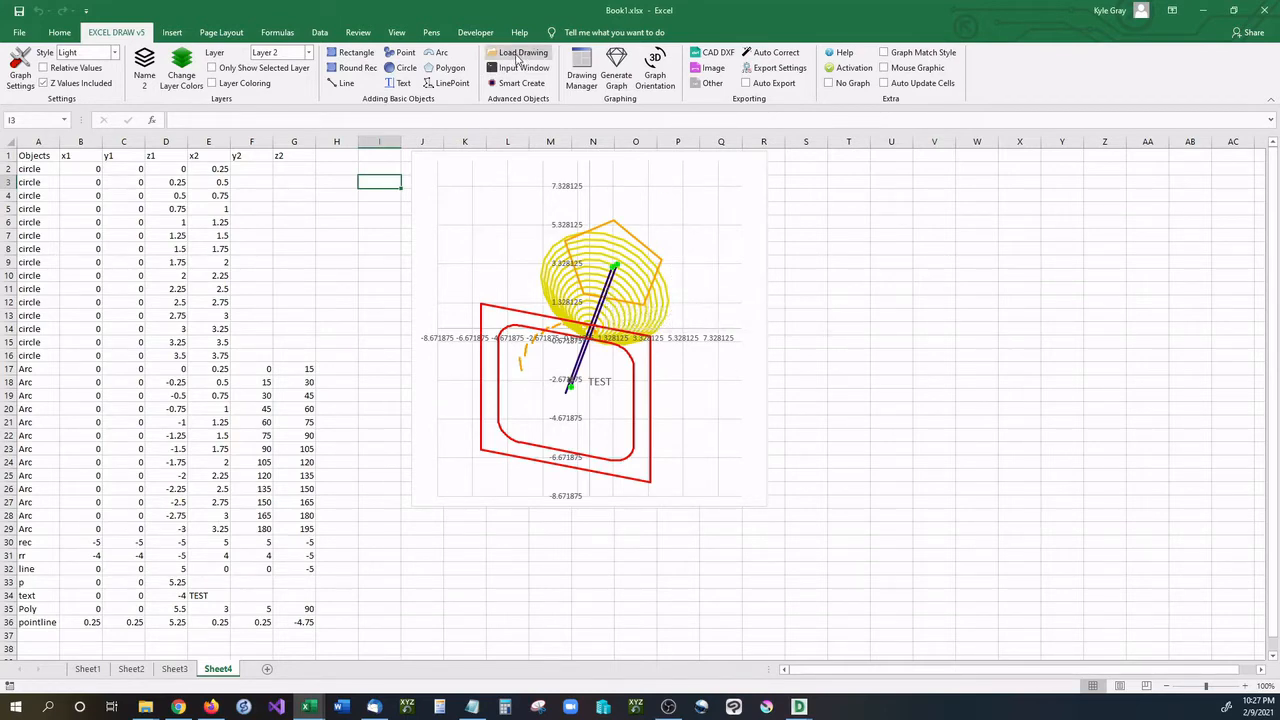
left_click_drag(0, 190, 513, 225)
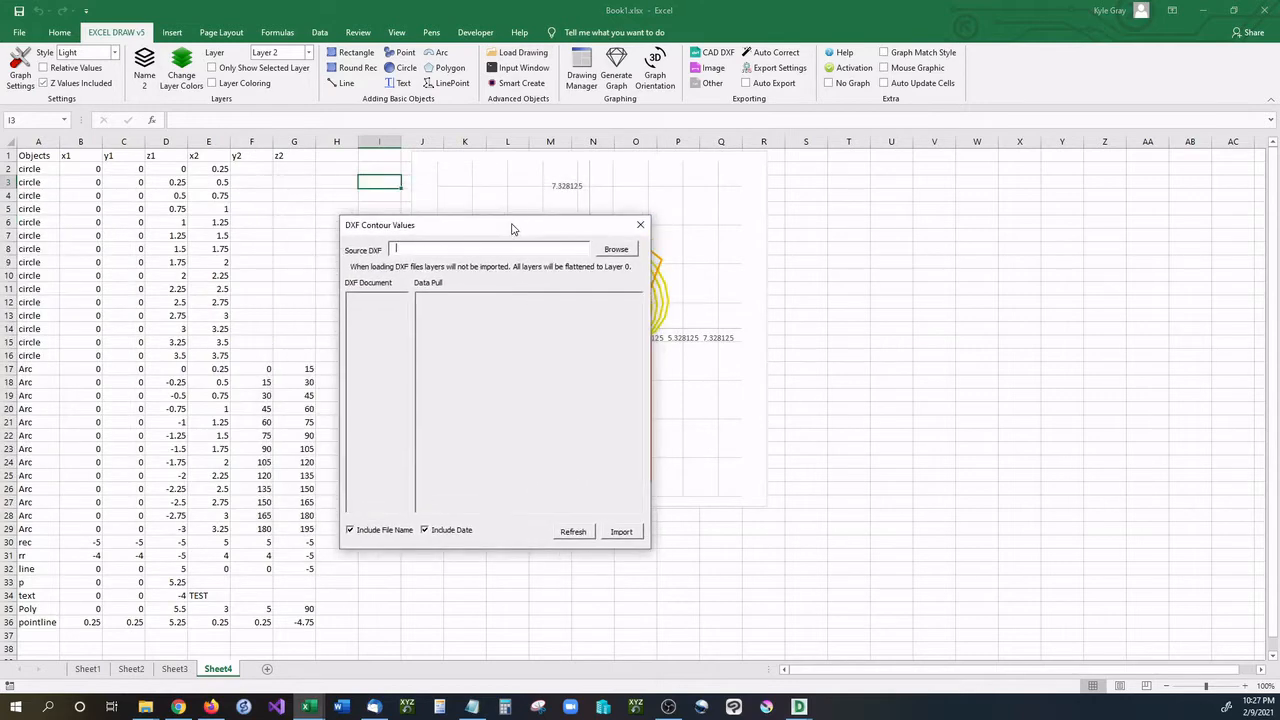
left_click(616, 250)
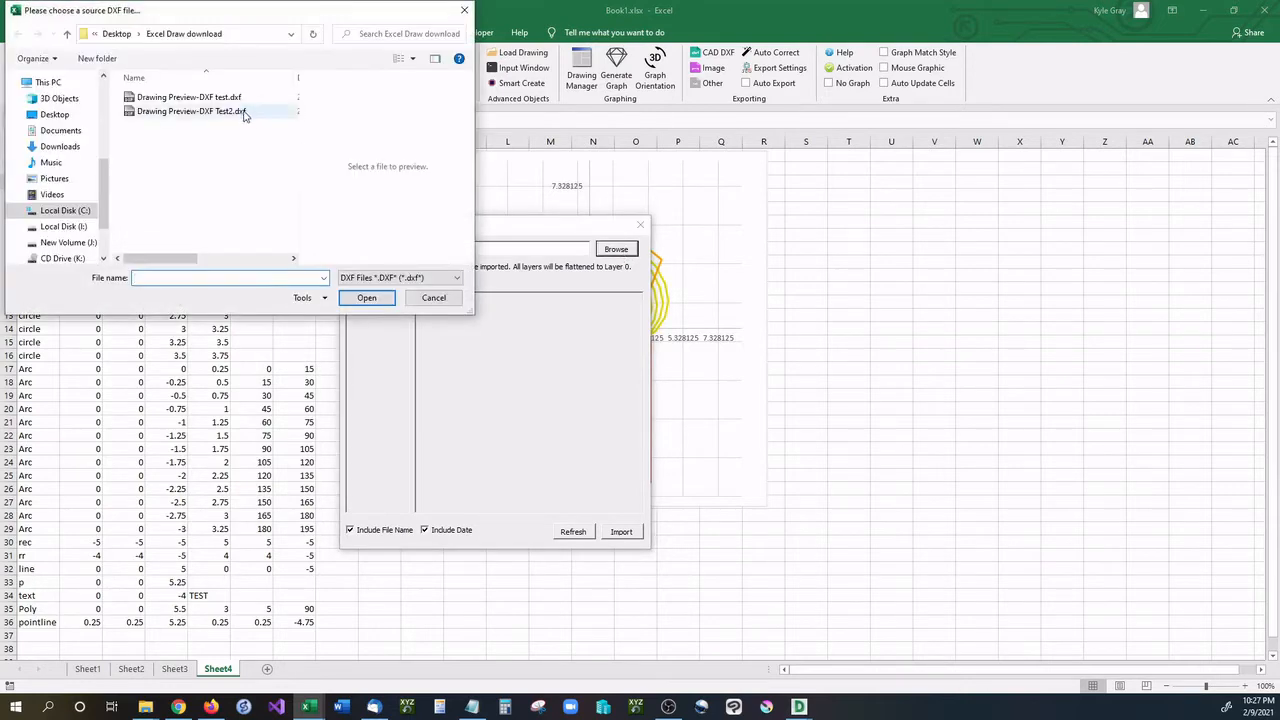
left_click(243, 114)
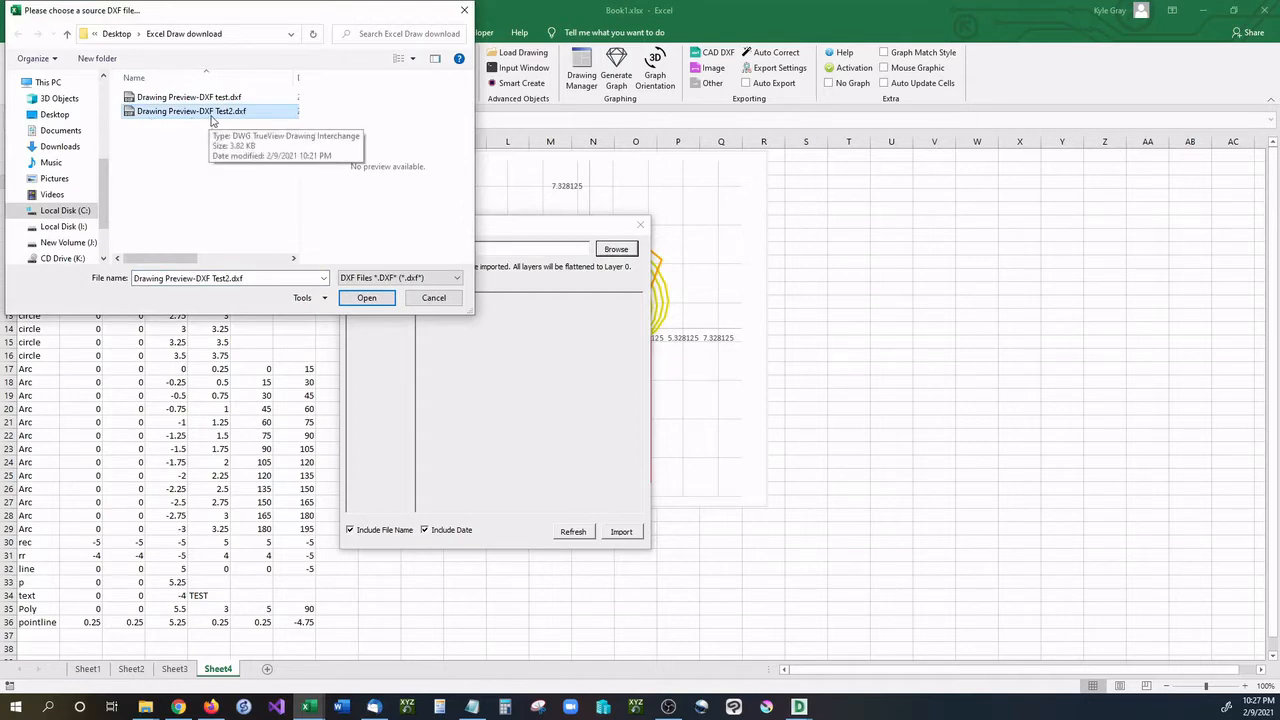
left_click(367, 297)
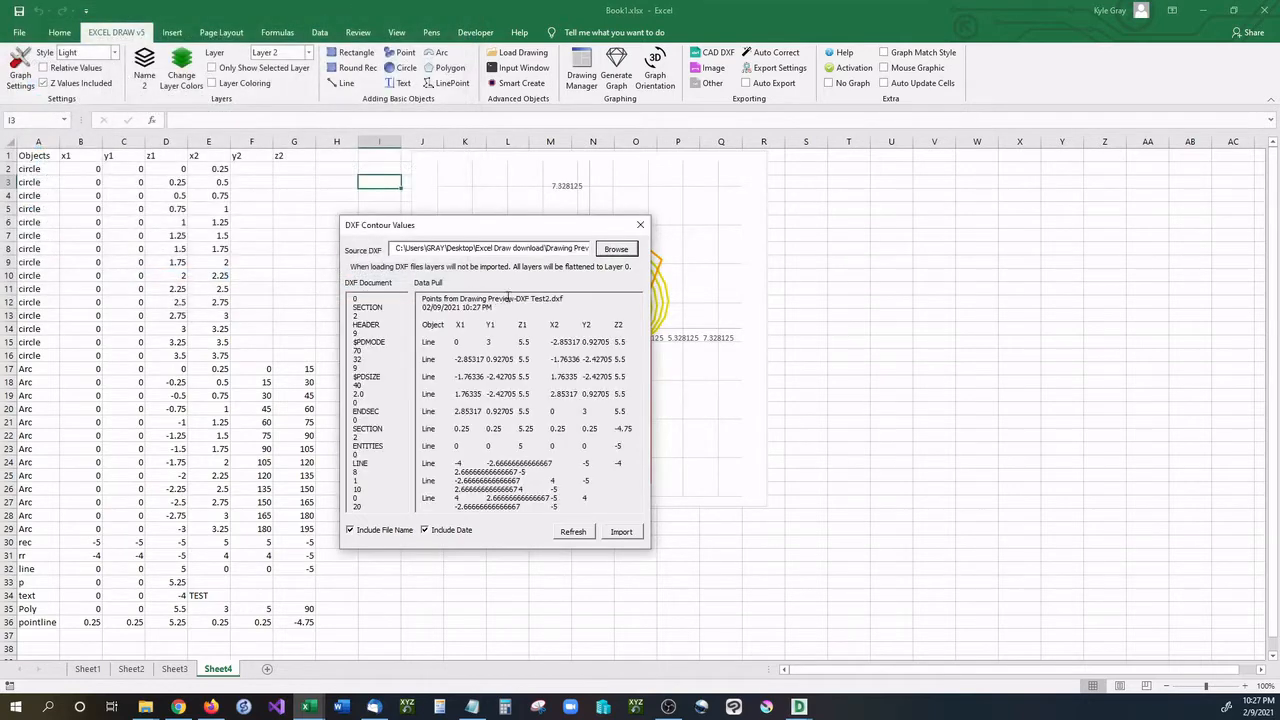
left_click(621, 531)
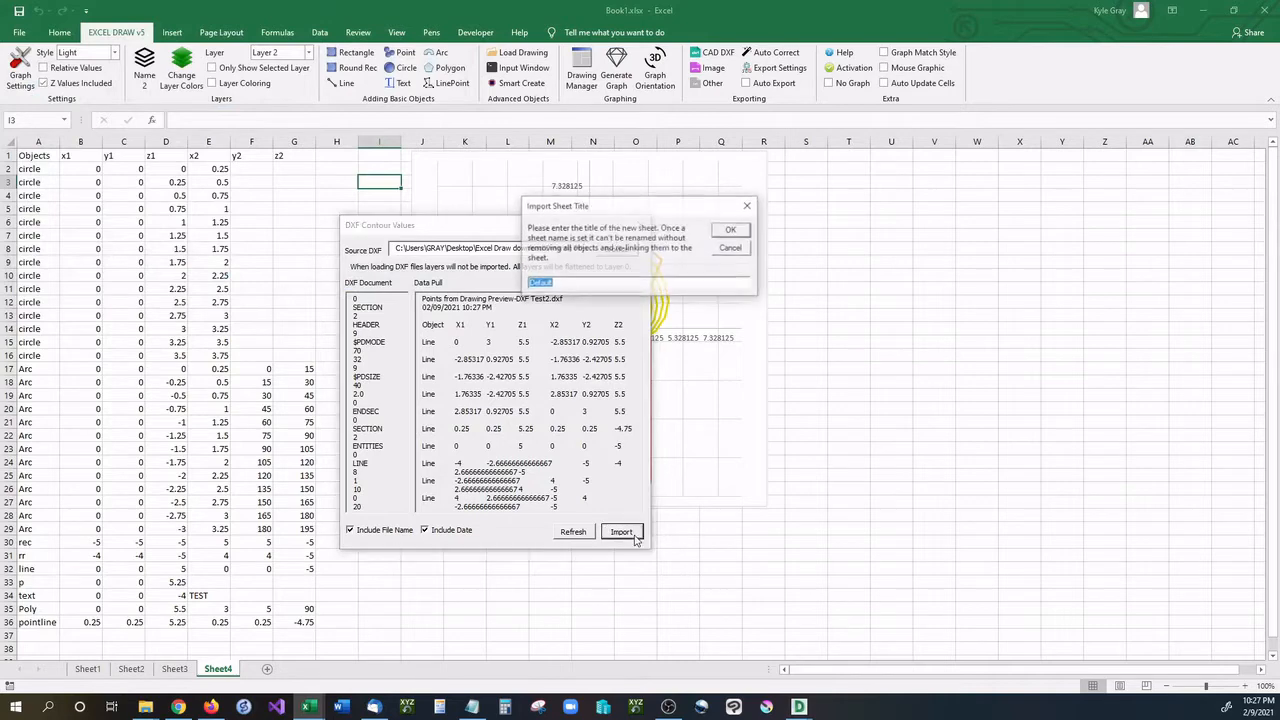
left_click(731, 231)
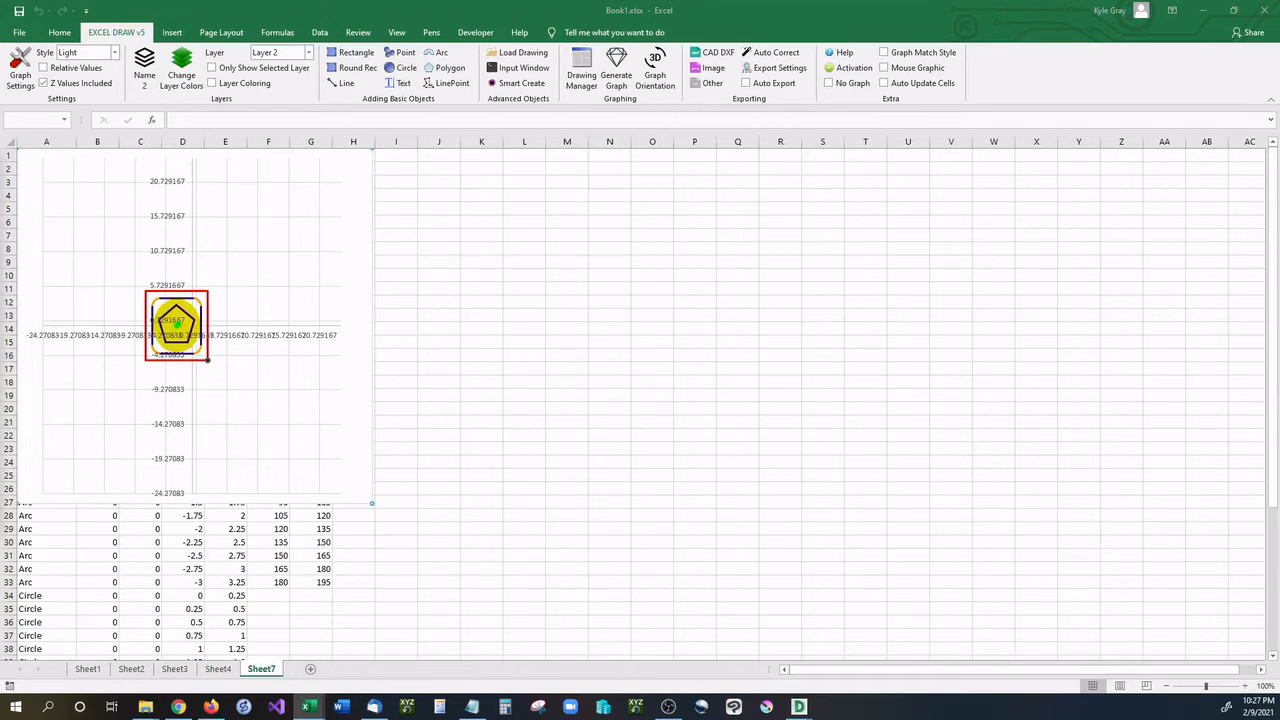
- Move the imported drawing's graph off the data table to the empty cells beside it
left_click(371, 334)
left_click_drag(371, 337, 791, 380)
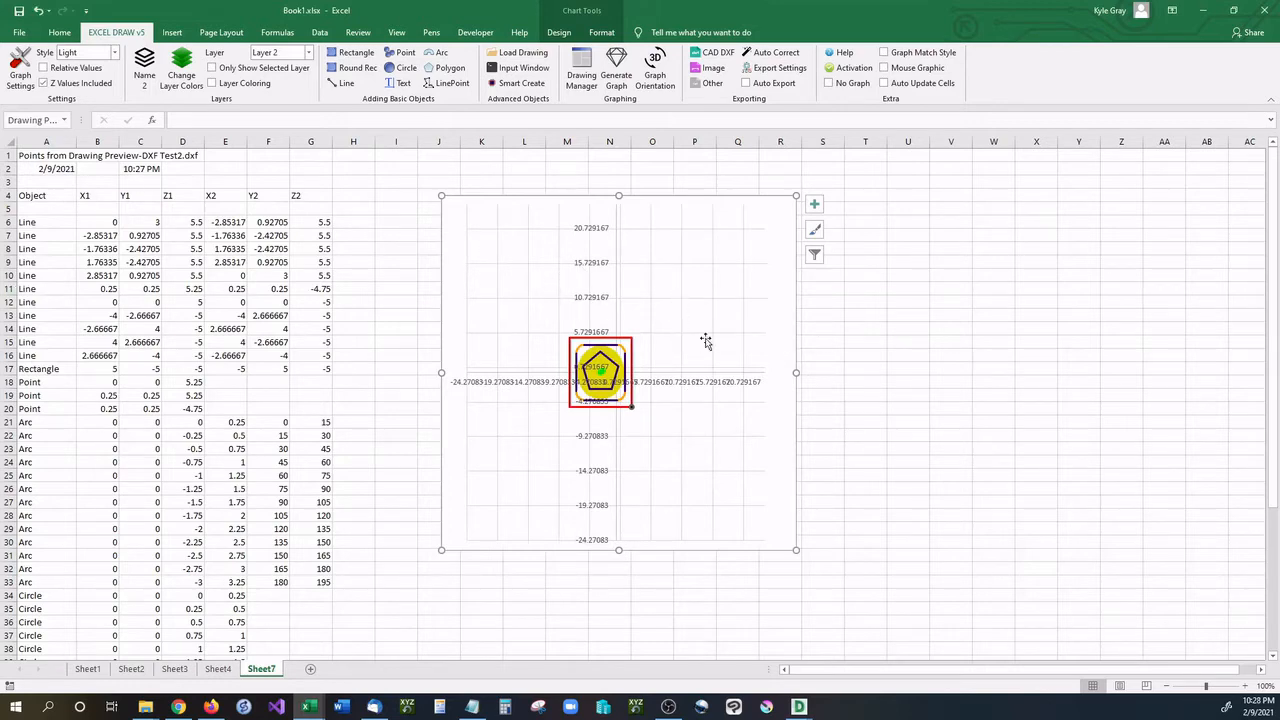
- Enlarge the imported drawing inside its graph and rotate it to an angled 3D view
left_click(714, 437)
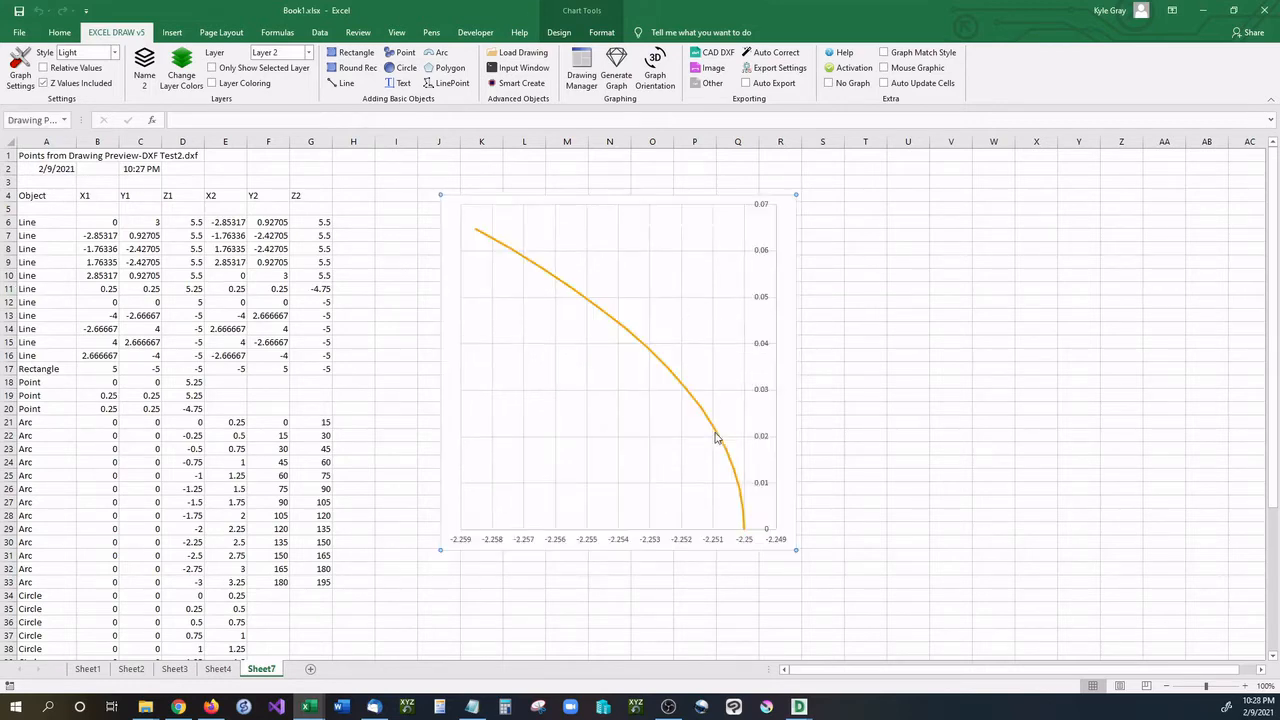
left_click(714, 437)
left_click(706, 458)
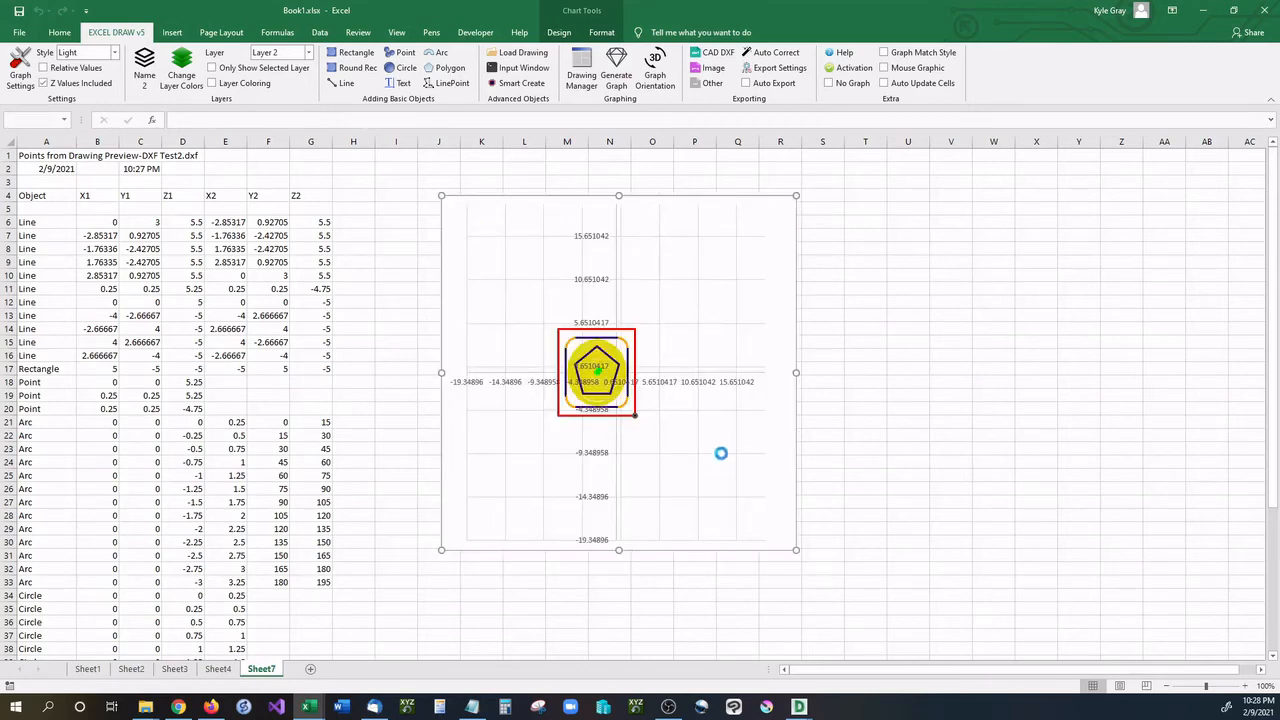
left_click(722, 465)
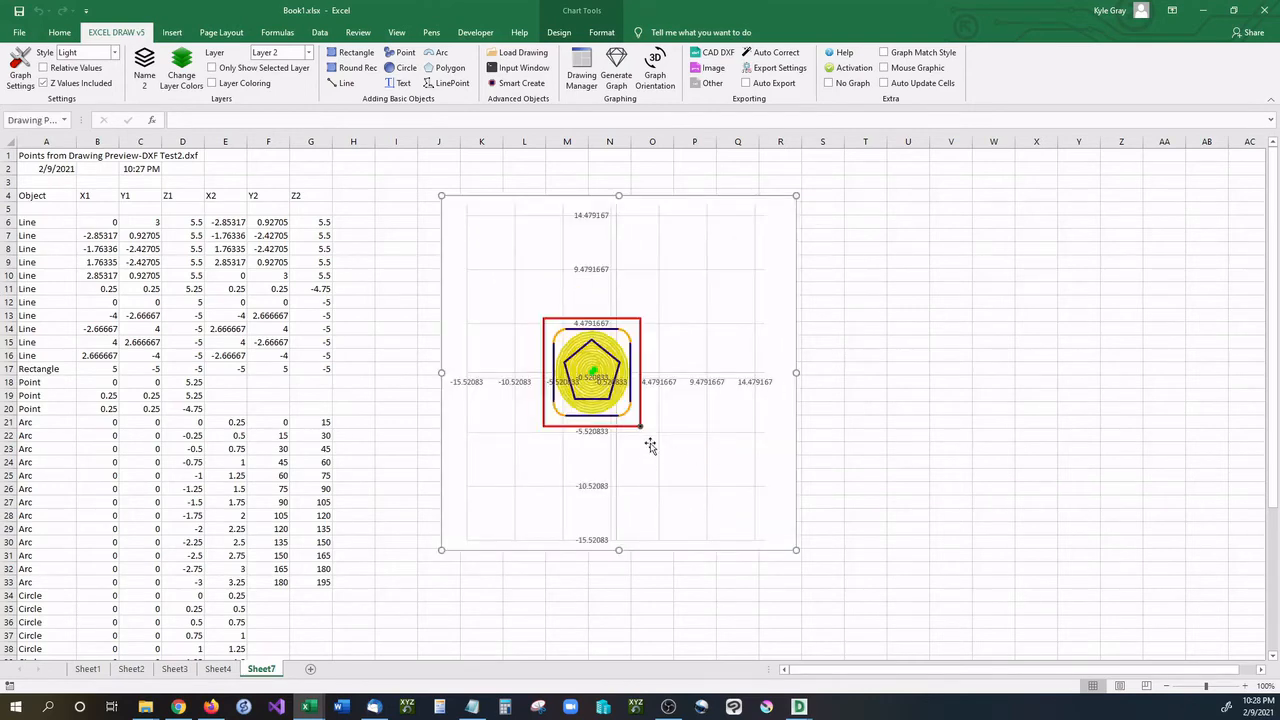
mouse_move(650, 445)
left_mouse_down()
mouse_move(668, 349)
mouse_move(694, 386)
mouse_move(688, 377)
mouse_move(823, 357)
left_mouse_up()
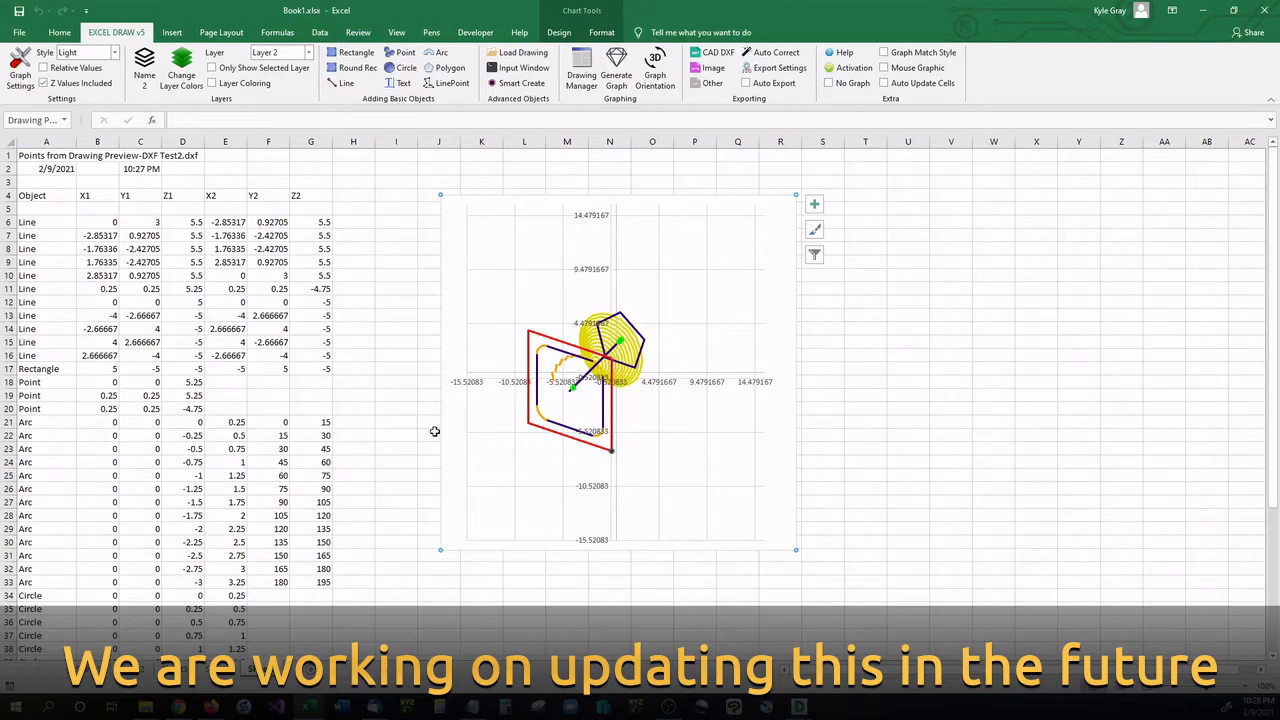
- Review the imported object rows down to the final Text row
scroll(428, 435, "down", 9)
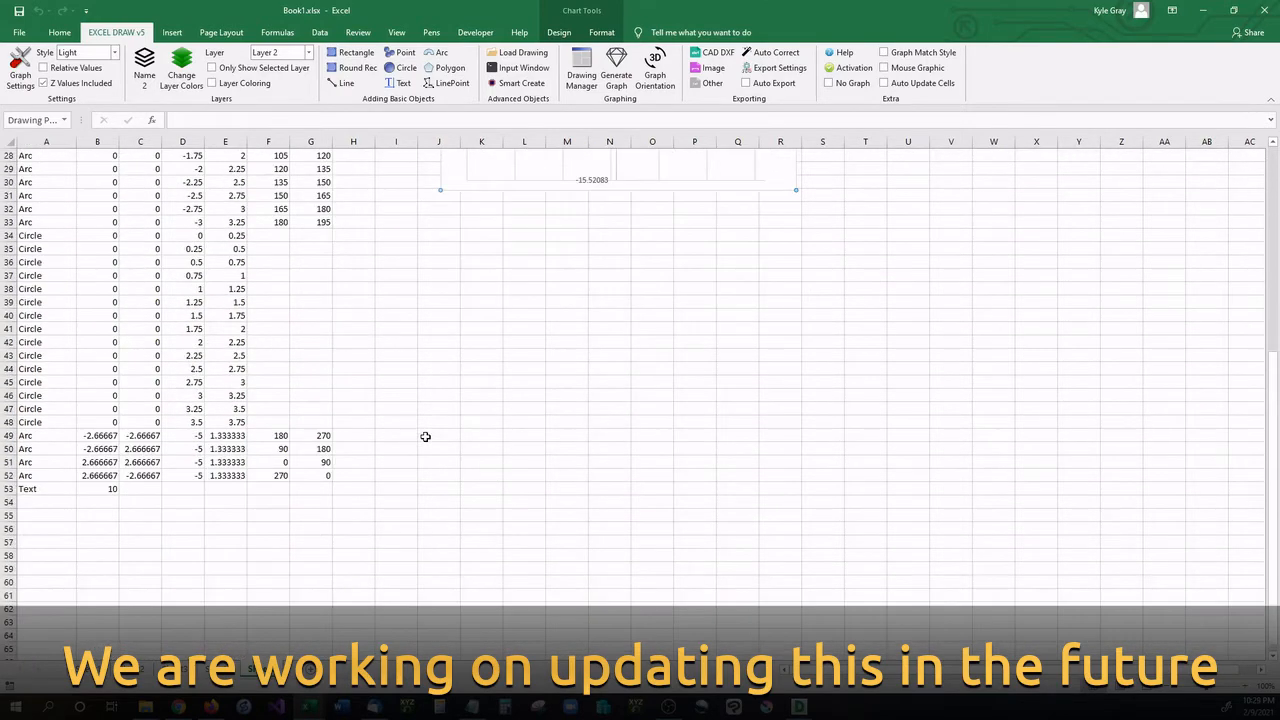
scroll(429, 434, "up", 6)
scroll(428, 434, "up", 3)
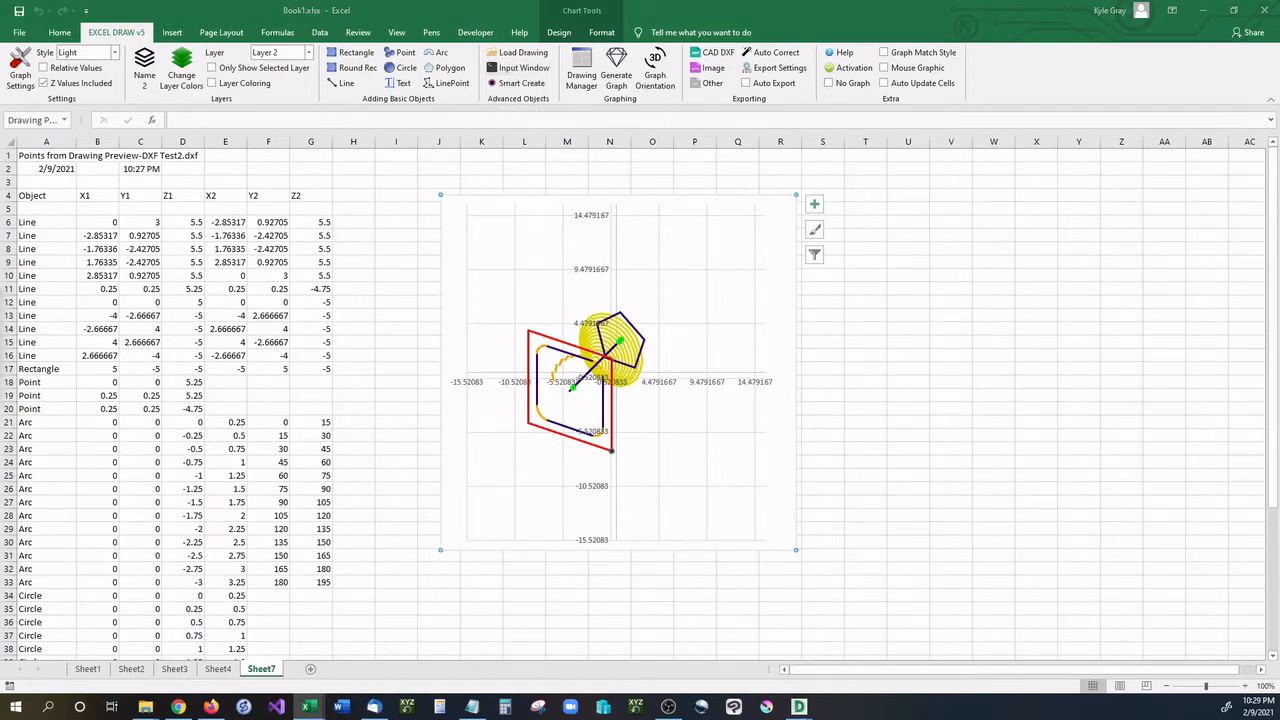
- Create a new worksheet named Test Sheet for drawing with the Input Window command interface
left_click_drag(300, 324, 441, 344)
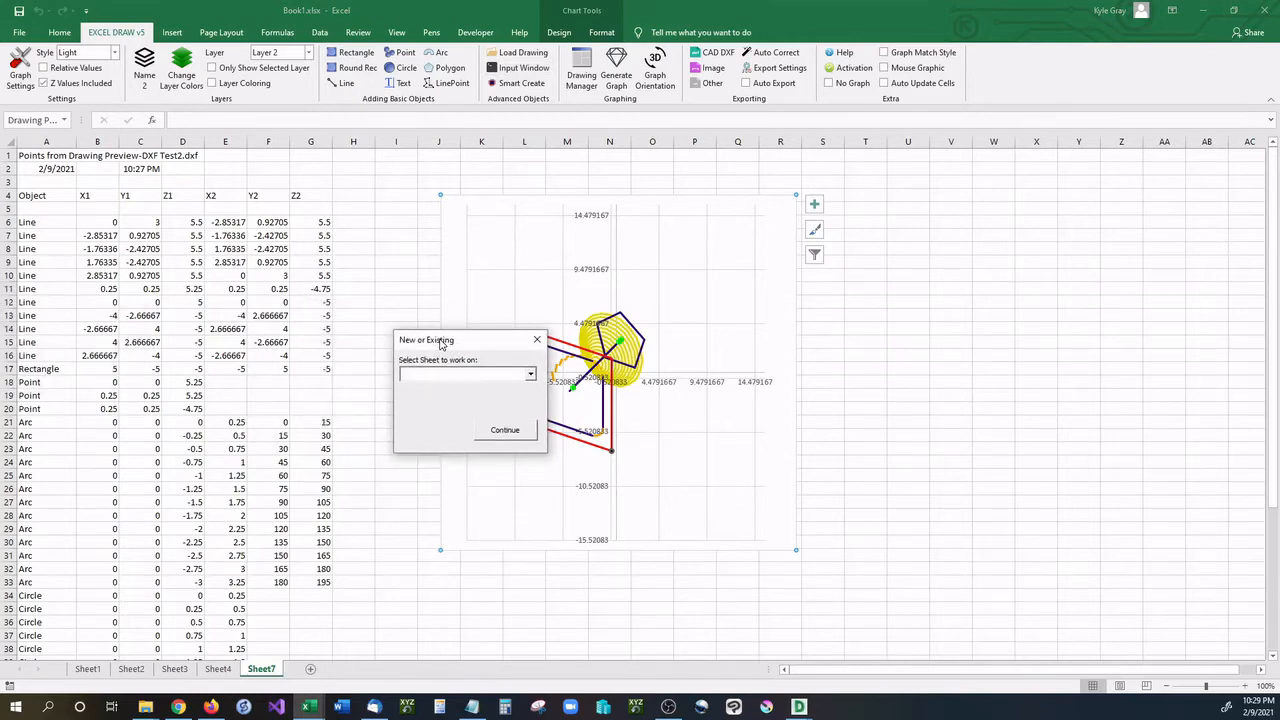
left_click(531, 374)
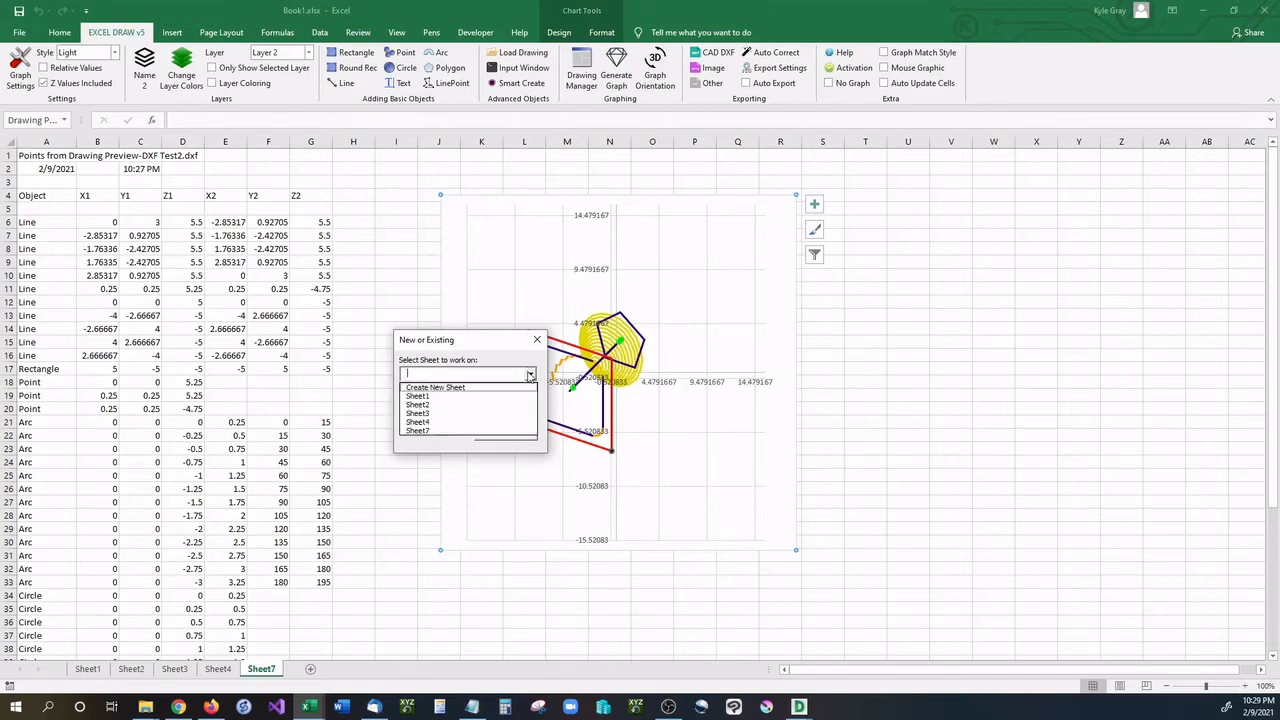
left_click(450, 387)
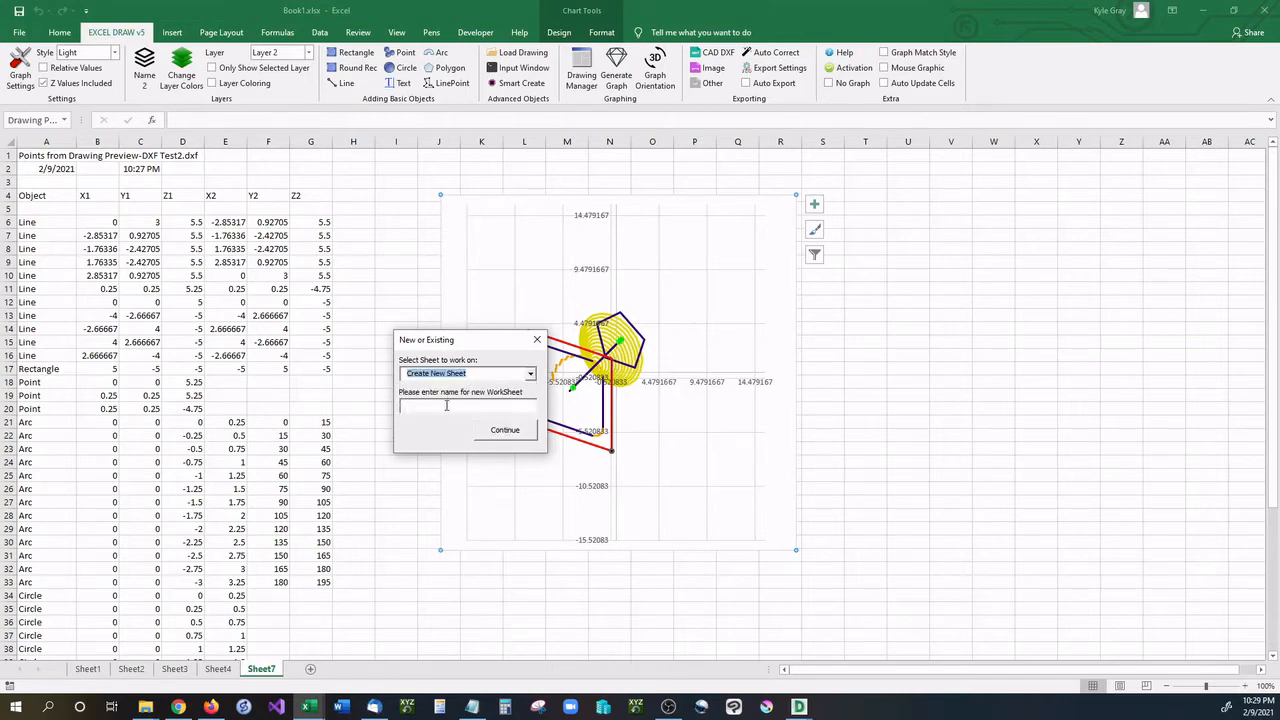
left_click(446, 405)
left_click(518, 438)
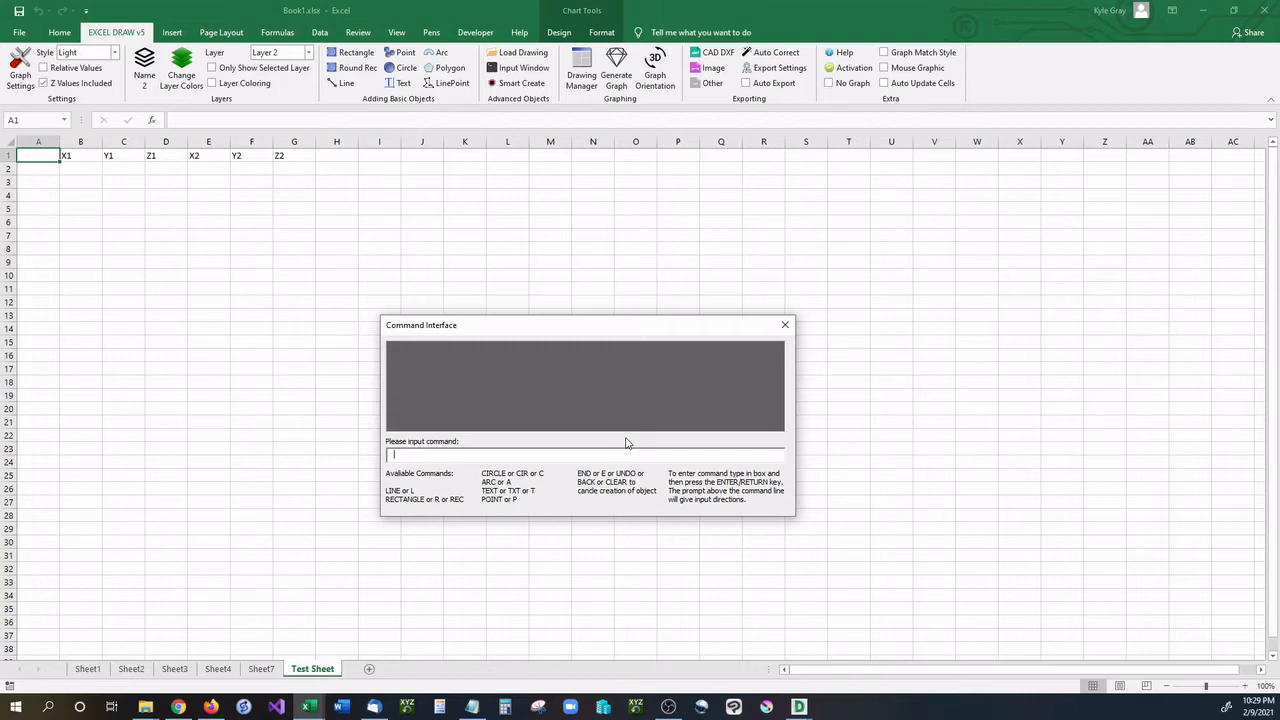
- Draw a circle centred at X 0, Y 0, Z 0 with radius 4 through the Command Interface, and close the interface
key("Return")
key("Return")
key("Return")
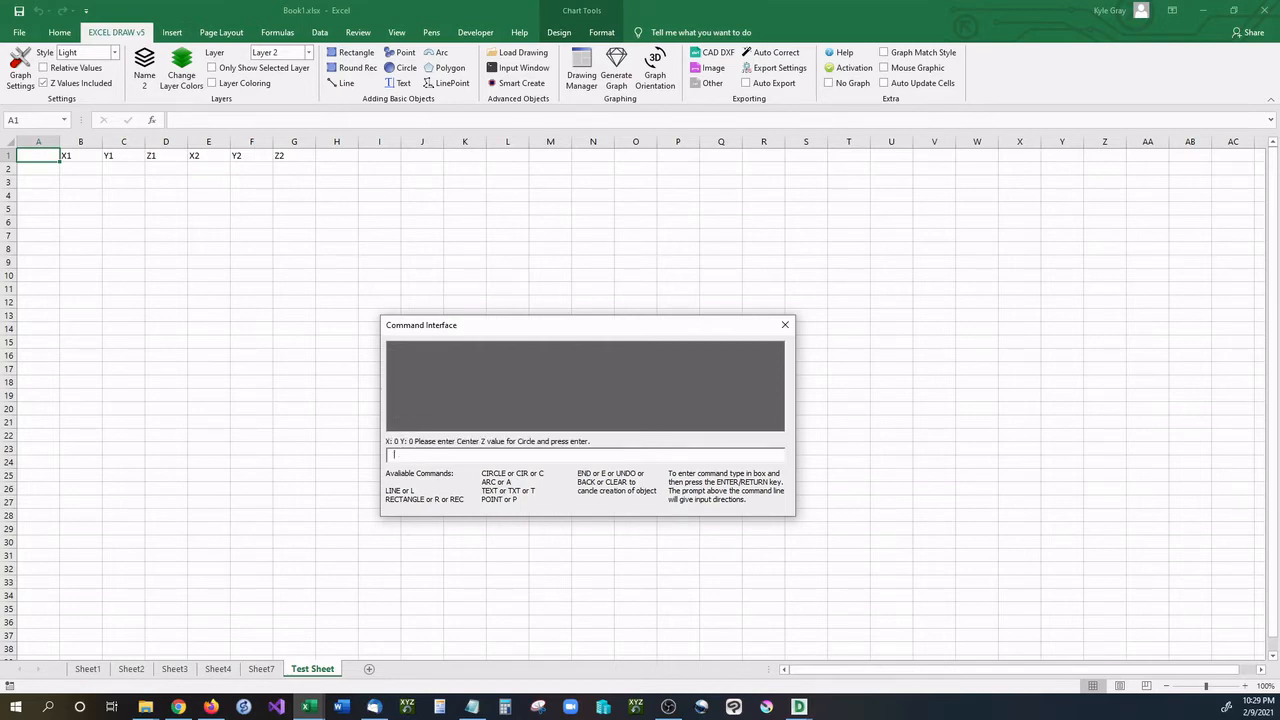
key("Return")
type("4")
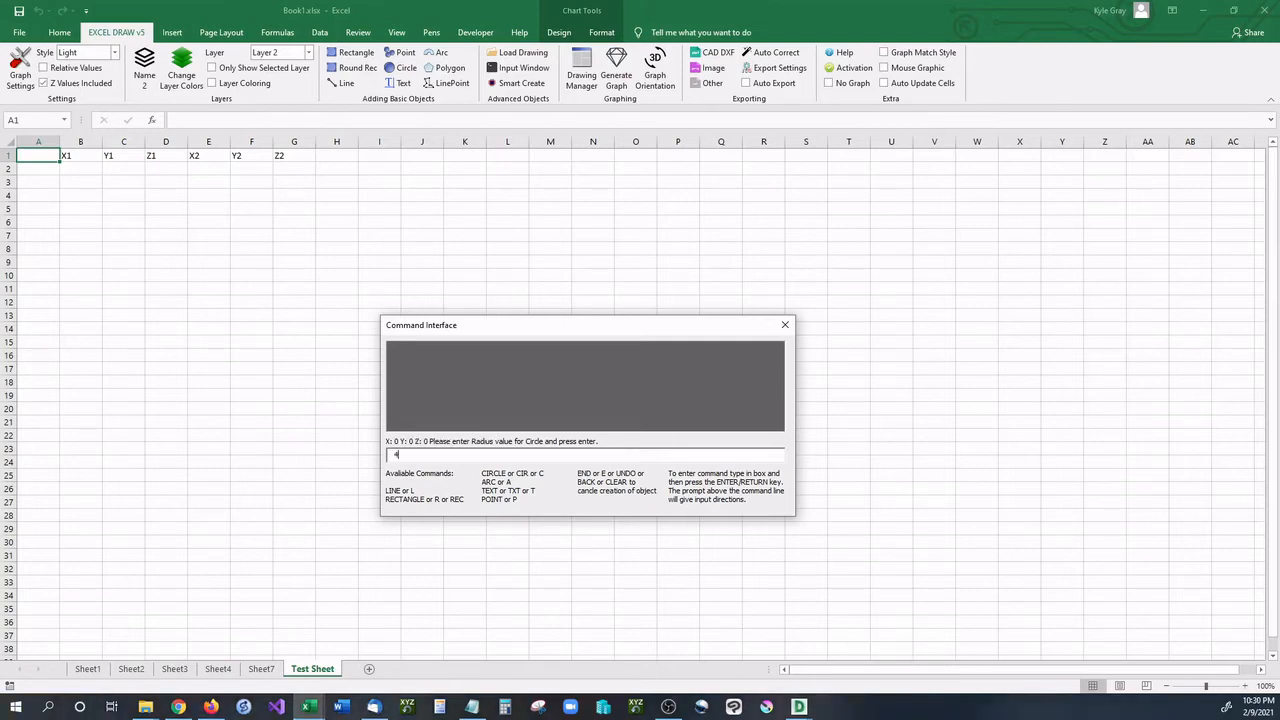
key("Return")
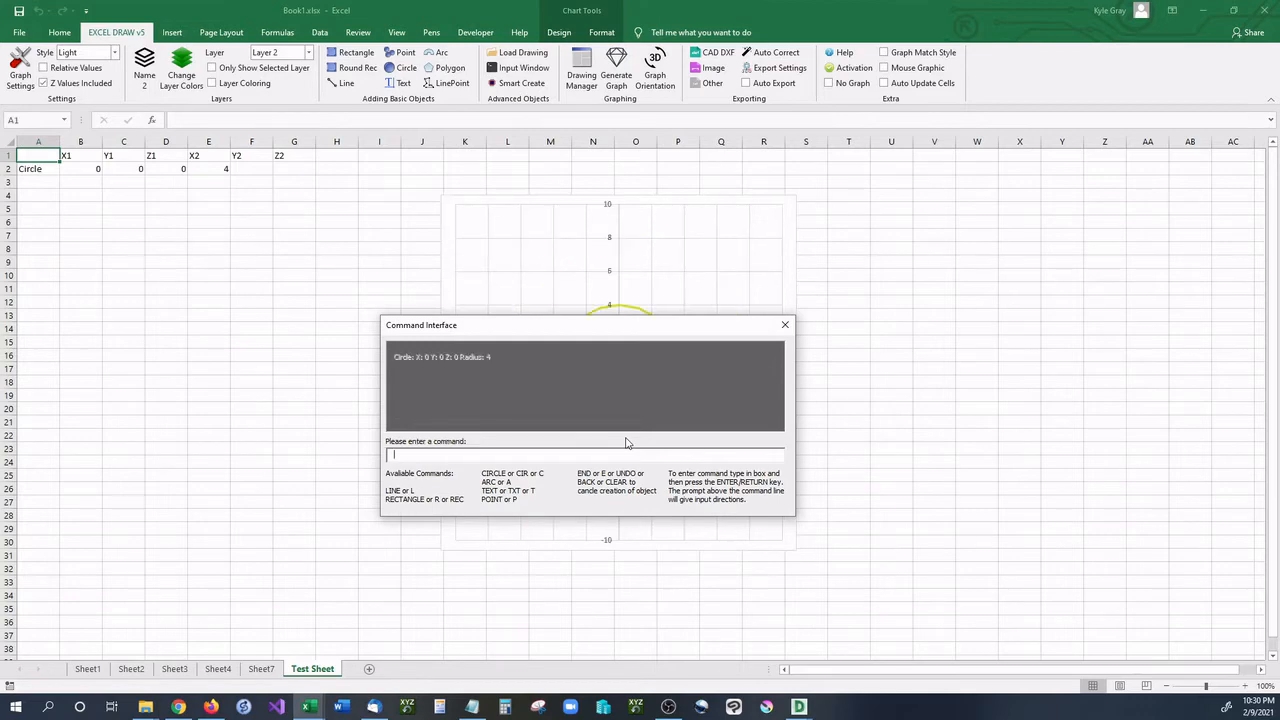
left_click_drag(595, 326, 957, 413)
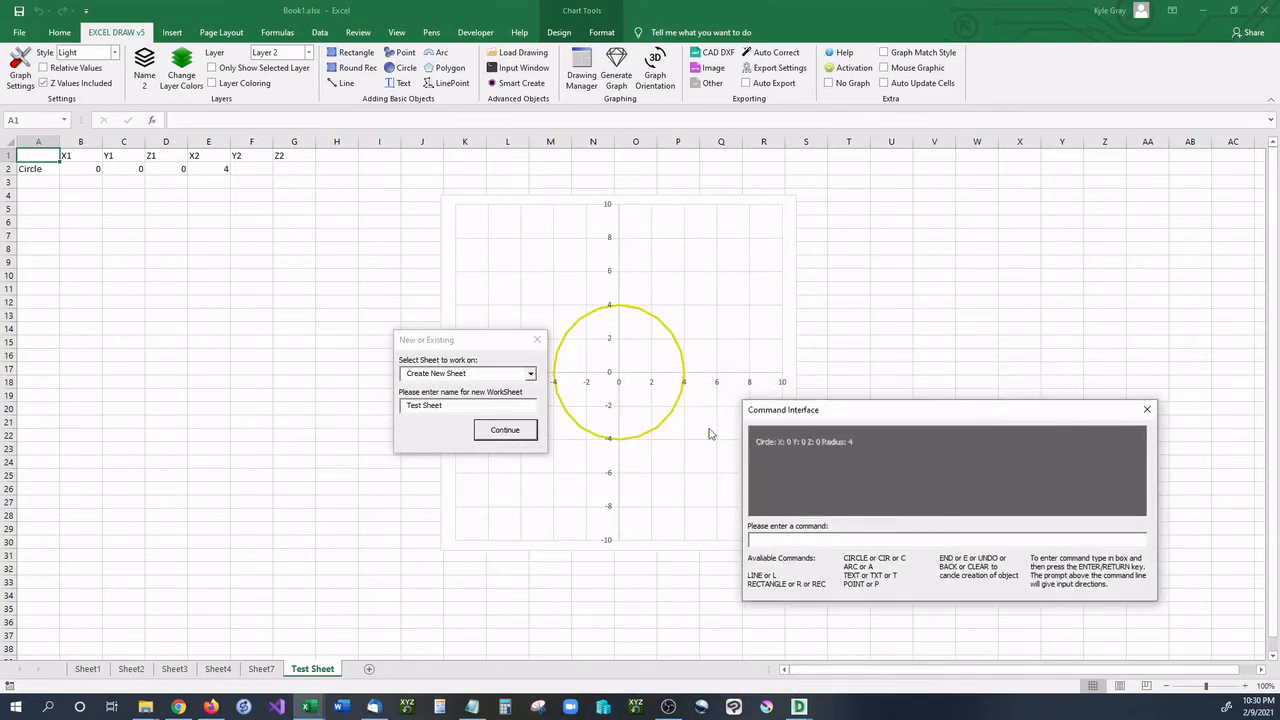
left_click_drag(844, 417, 785, 329)
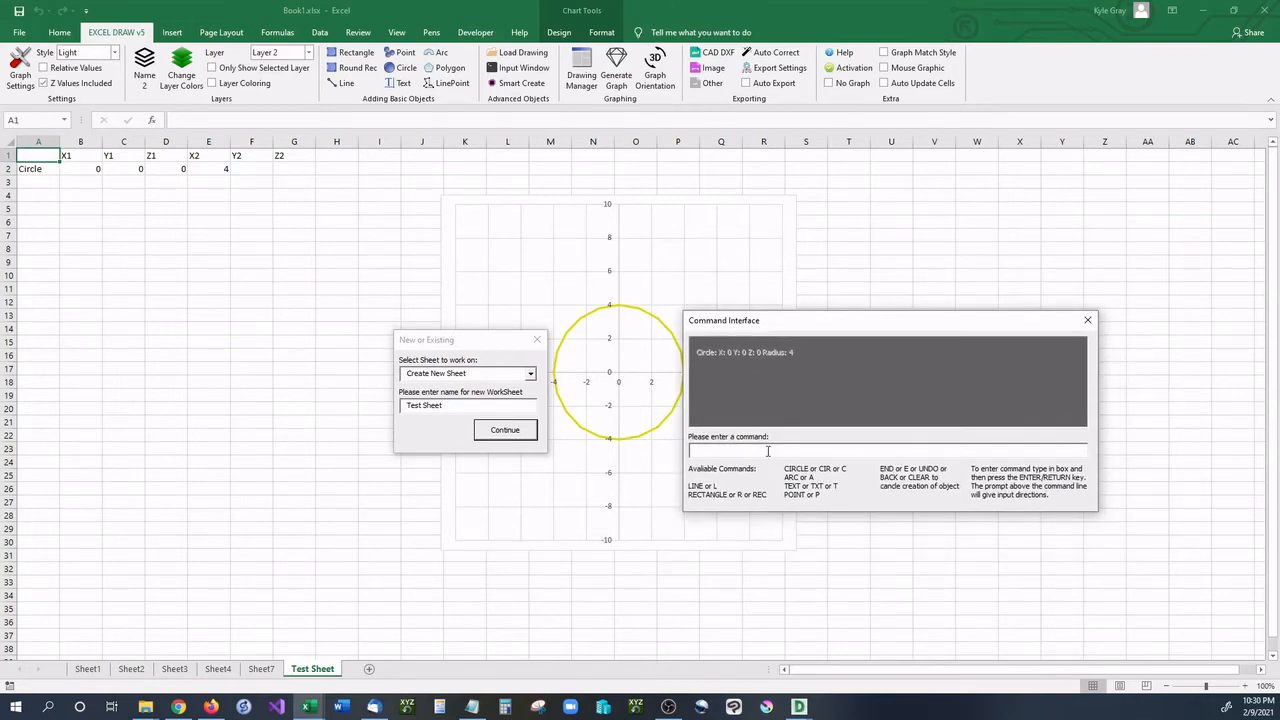
left_click(1088, 320)
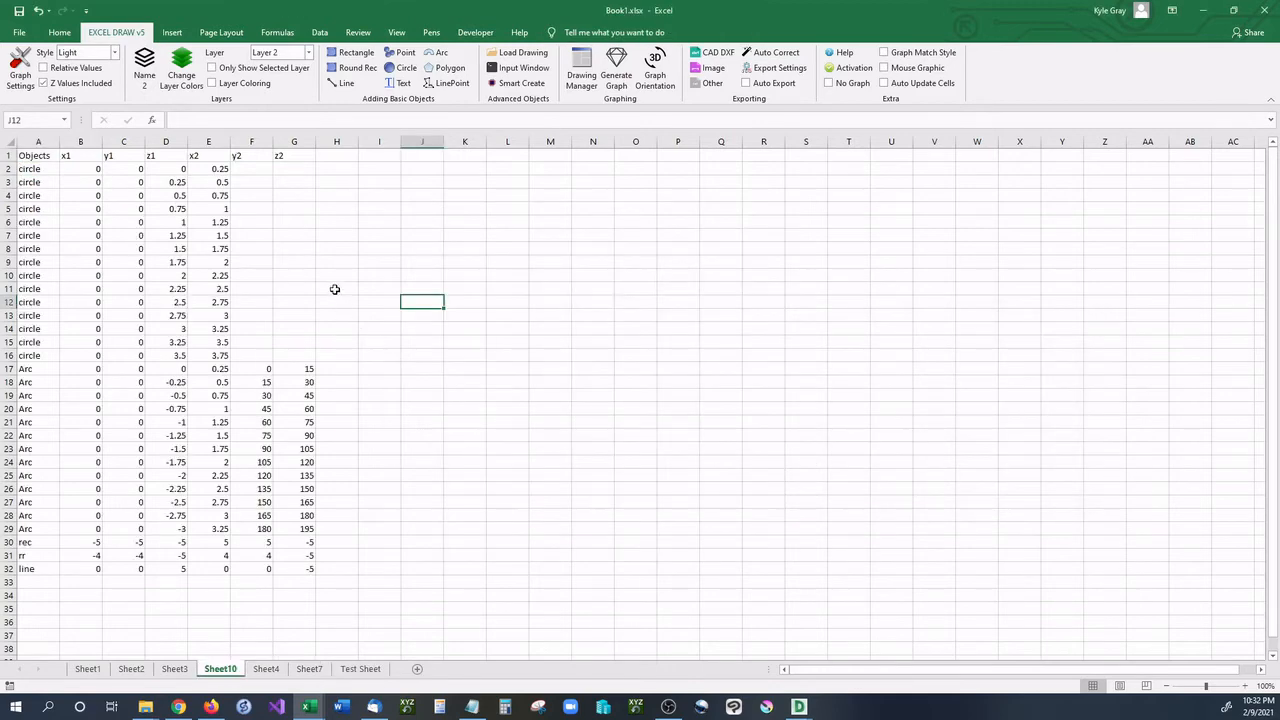
- Compare the object table in A1:G32 of Sheet10 with the data and drawing on Sheet3
left_click(335, 289)
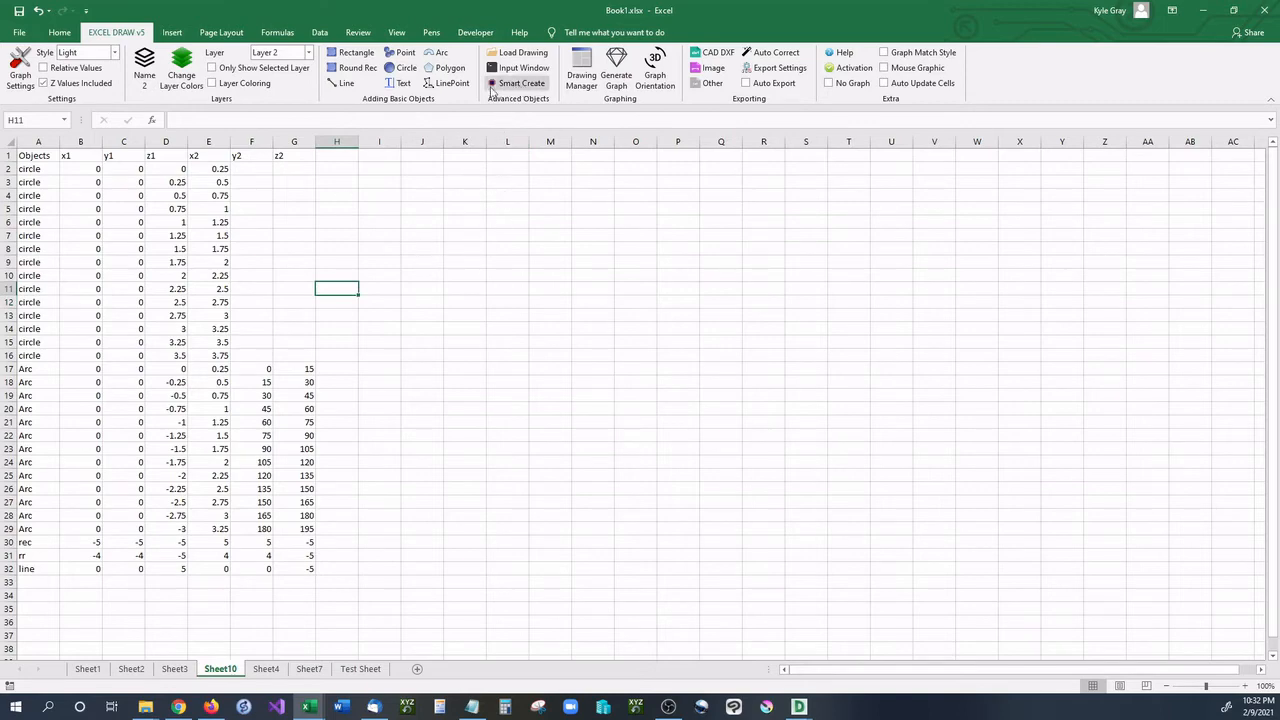
left_click(491, 272)
left_click_drag(30, 156, 292, 568)
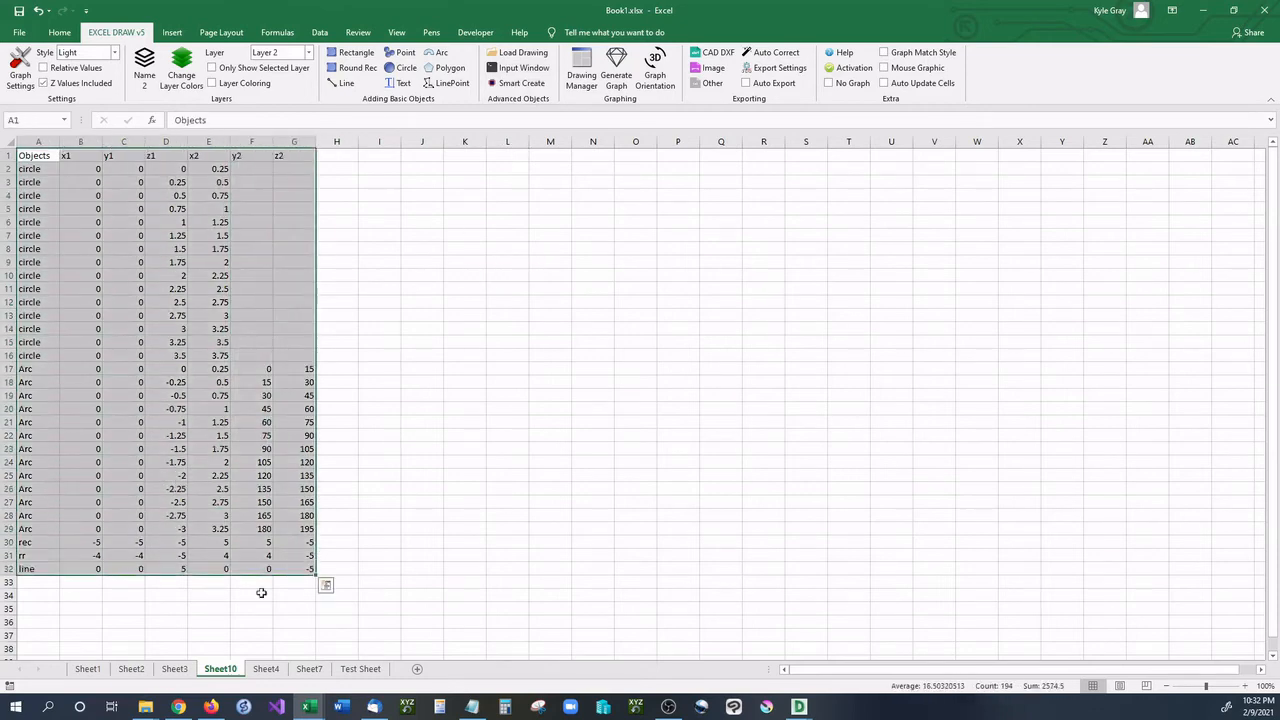
left_click(178, 670)
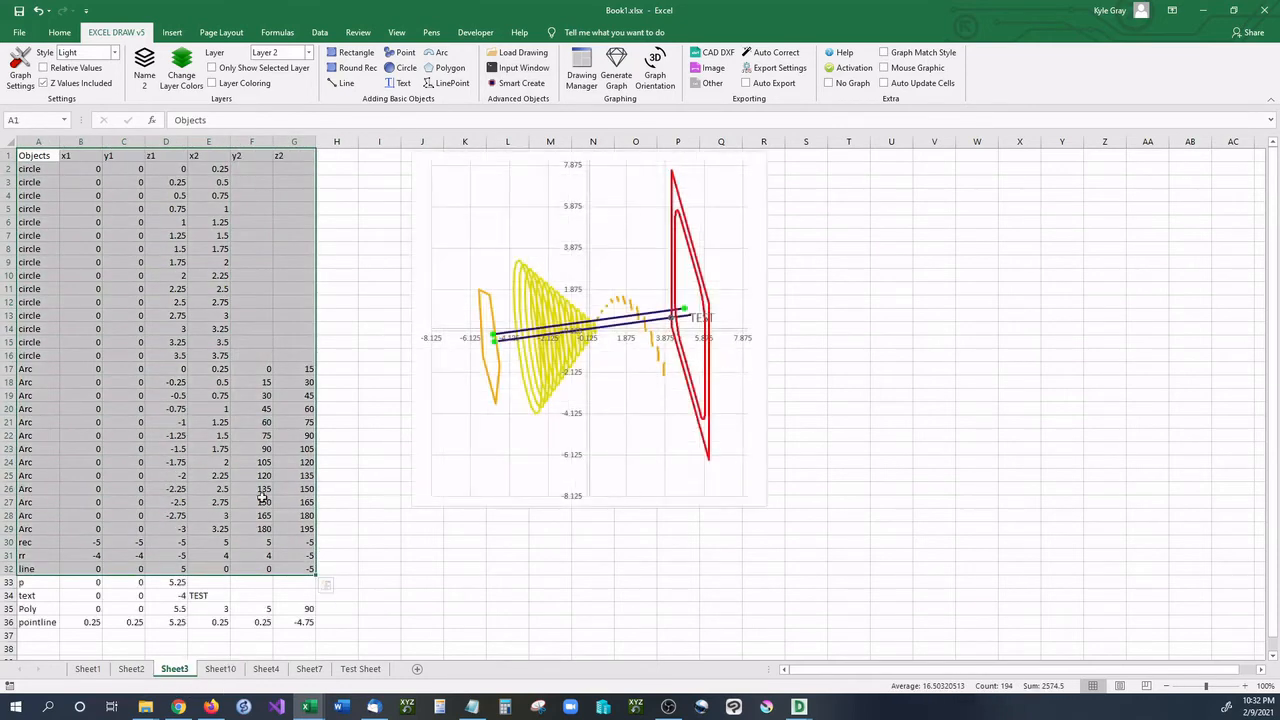
left_click(220, 670)
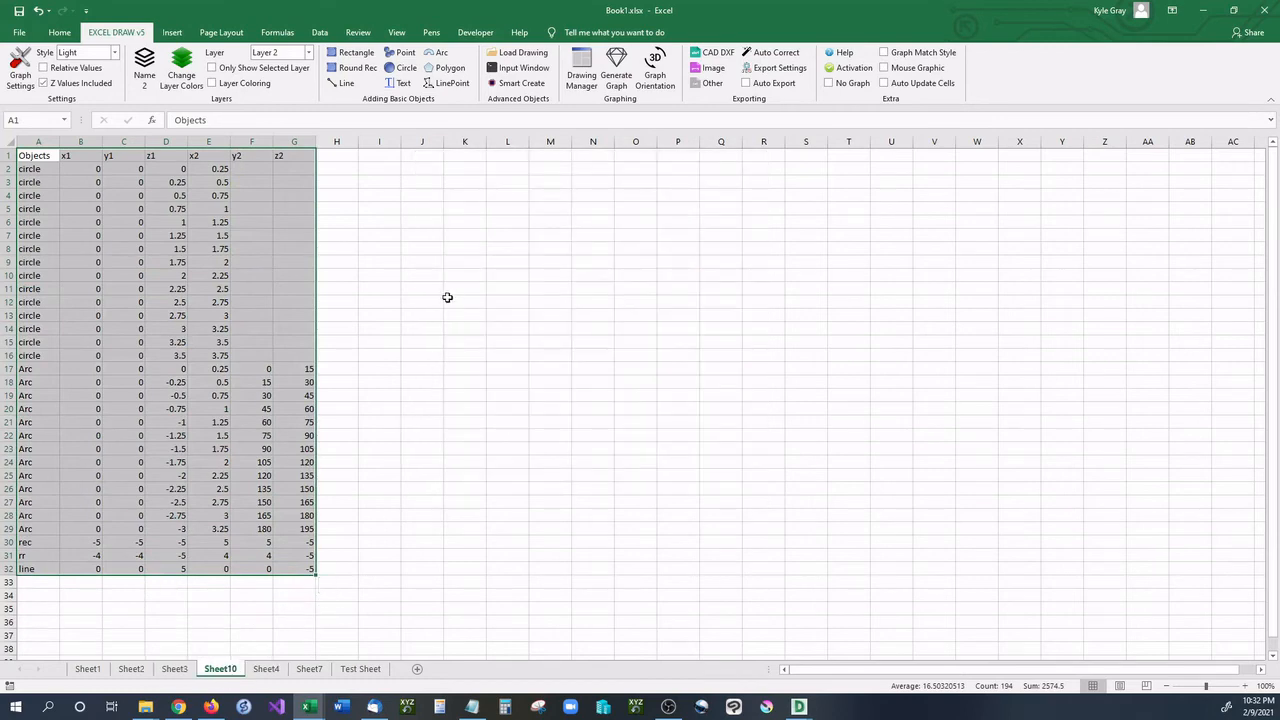
left_click(406, 420)
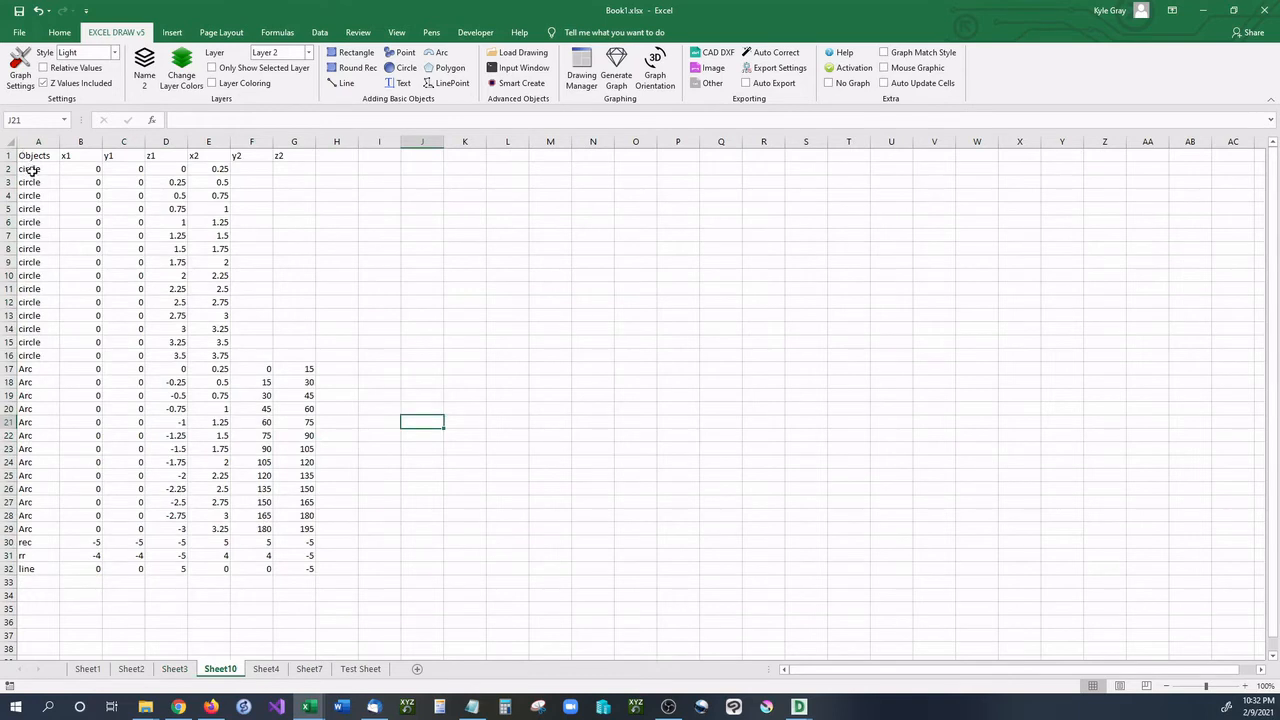
- Generate a drawing from object rows A2:G32 on Sheet10 with Smart Create and rotate the resulting graph
left_click_drag(32, 170, 75, 176)
left_click_drag(74, 172, 309, 571)
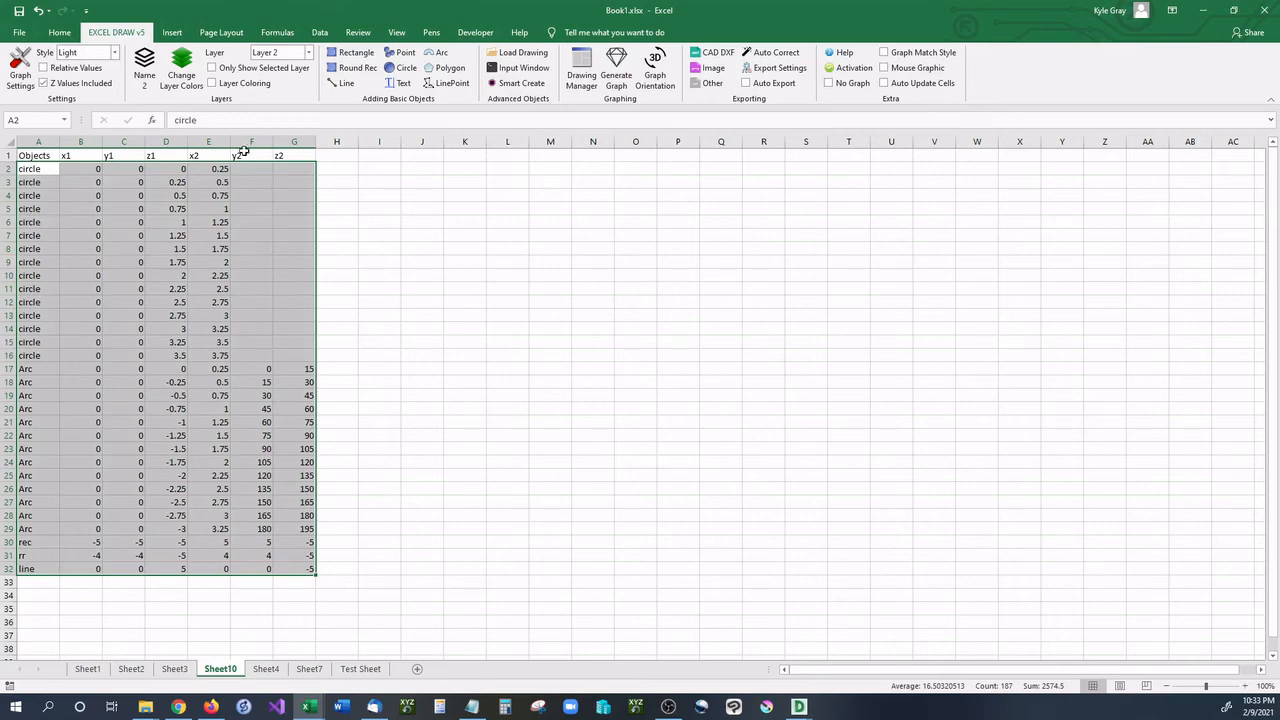
left_click(518, 85)
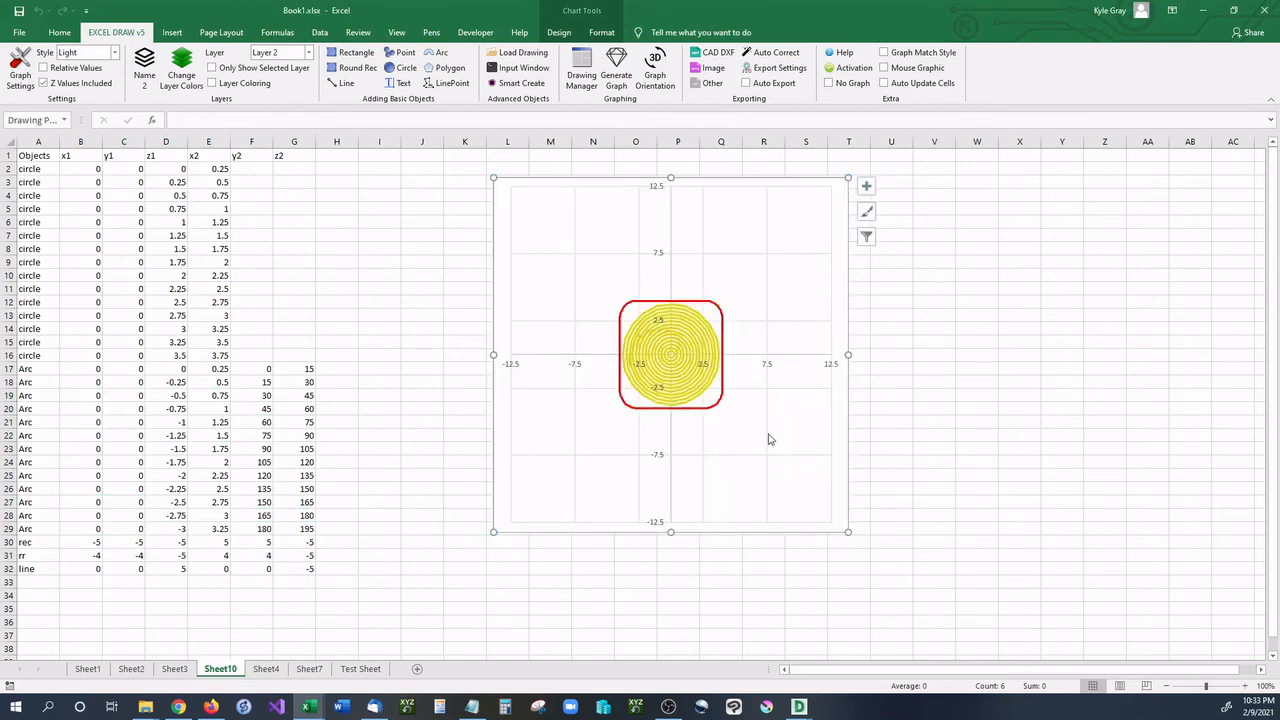
left_click(751, 325)
left_click(757, 322)
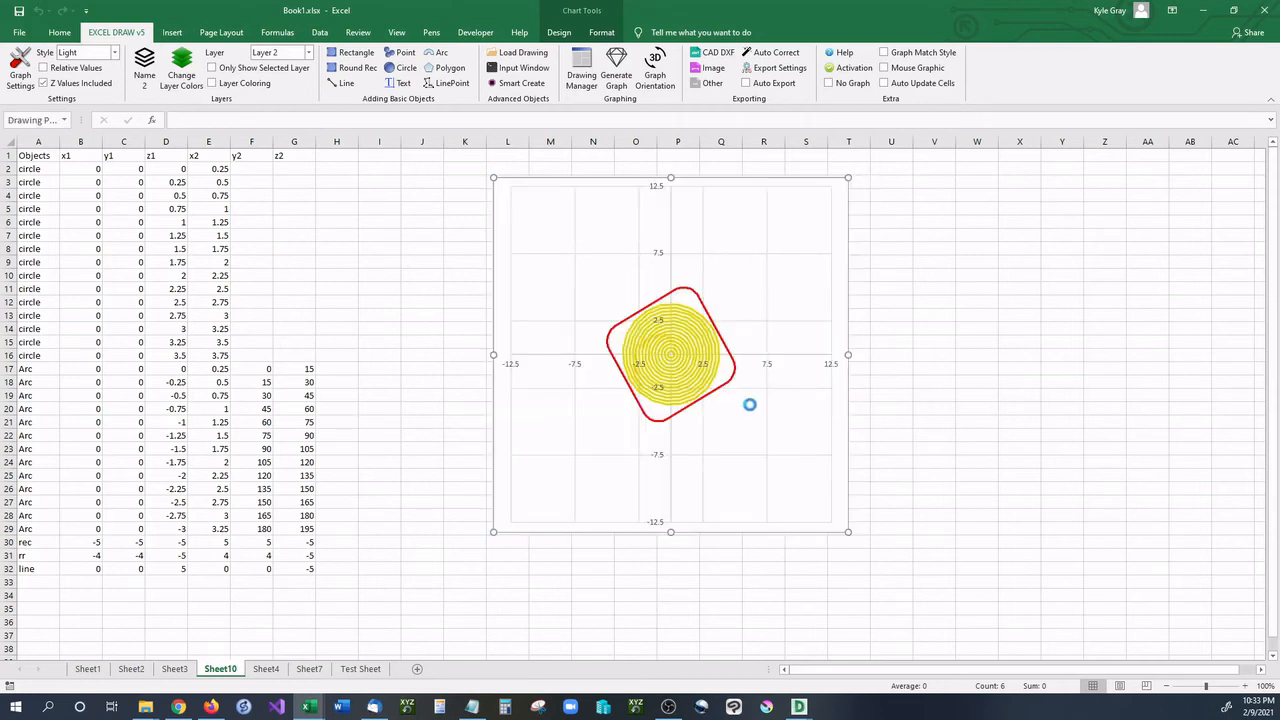